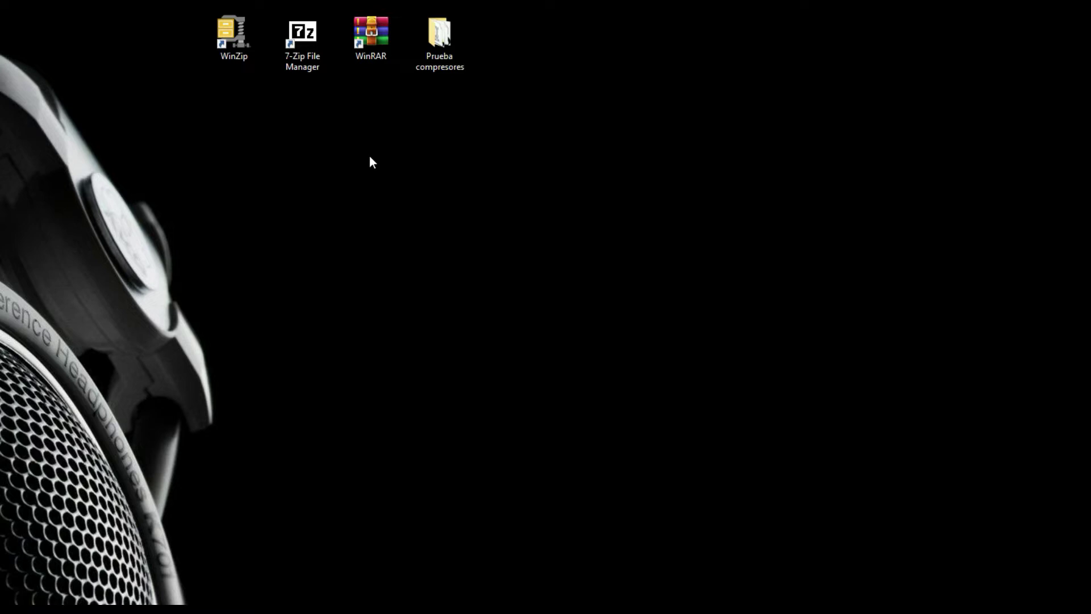
Open the Prueba compresores folder from the desktop and move its window below the desktop shortcuts
{"action": "double_click", "coordinate": [450, 45]}
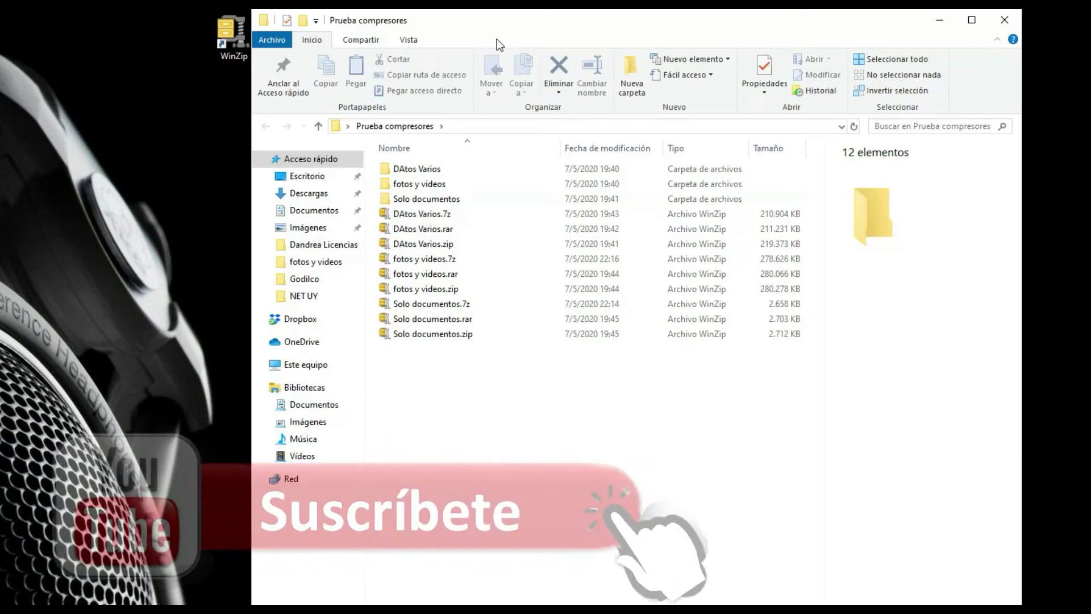
{"action": "left_click_drag", "start_coordinate": [432, 20], "coordinate": [300, 49]}
{"action": "left_click", "coordinate": [273, 201]}
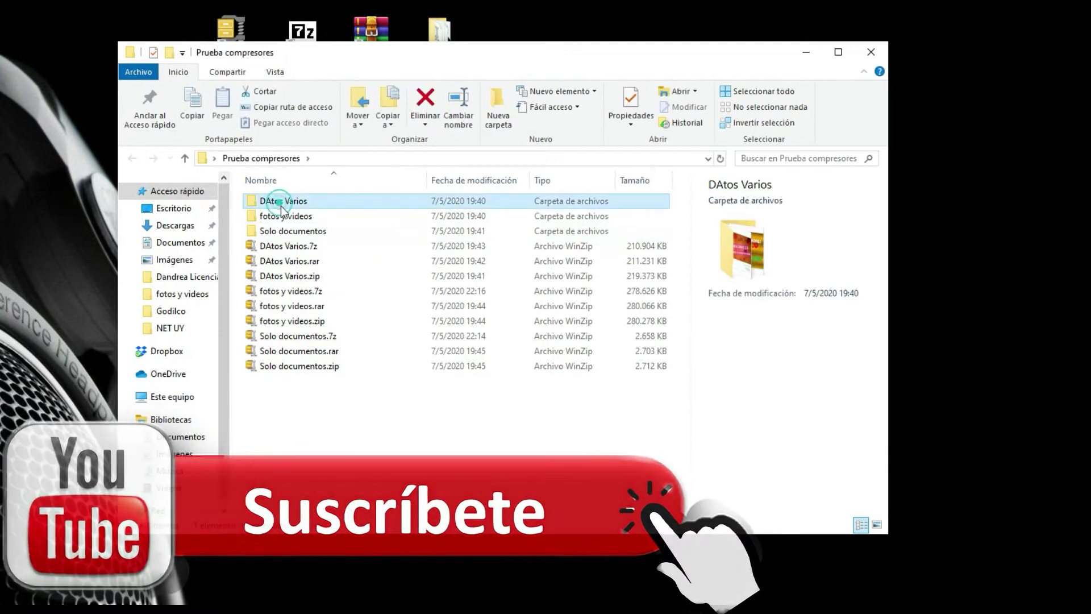
{"action": "left_click", "coordinate": [284, 214]}
Look through the files in the DAtos Varios folder and return to Prueba compresores
{"action": "double_click", "coordinate": [284, 201]}
{"action": "scroll", "coordinate": [411, 302], "scroll_direction": "down", "scroll_amount": 1}
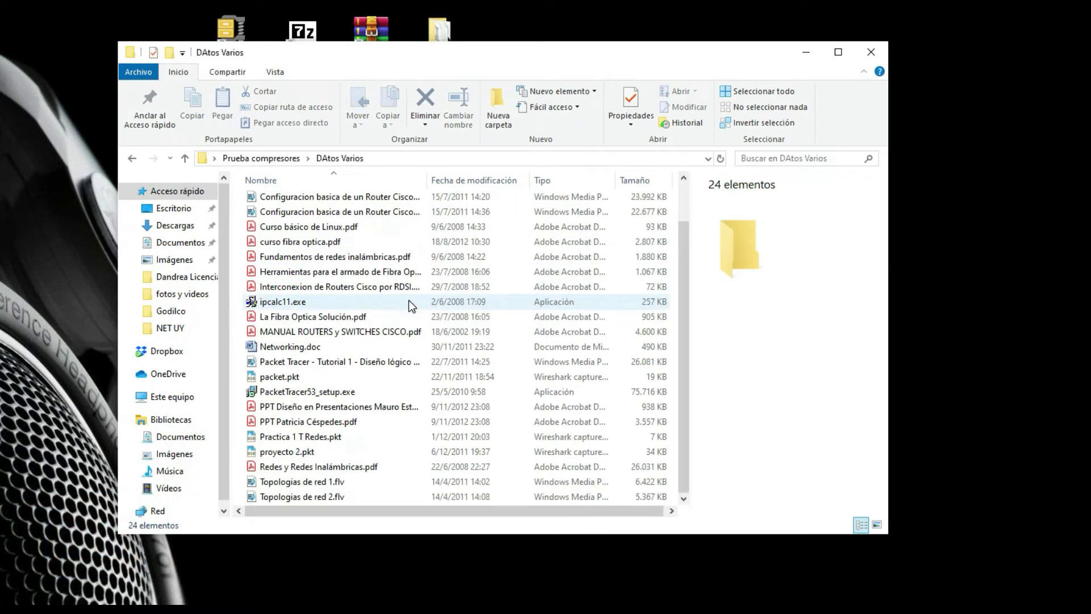
{"action": "left_click", "coordinate": [306, 301]}
{"action": "left_click", "coordinate": [338, 242]}
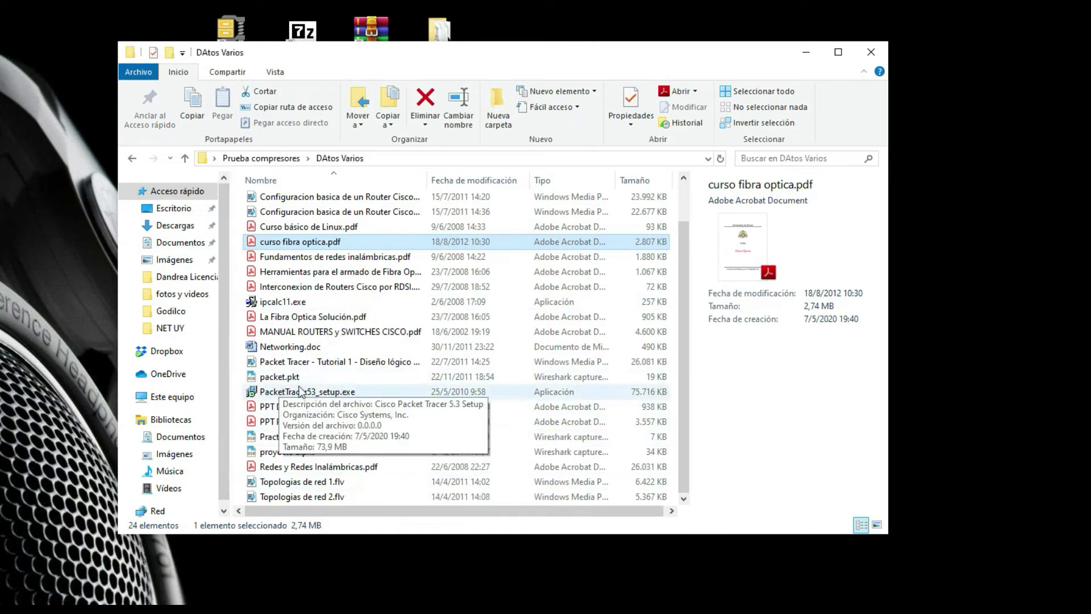
{"action": "scroll", "coordinate": [352, 461], "scroll_direction": "up", "scroll_amount": 1}
{"action": "left_click", "coordinate": [132, 158]}
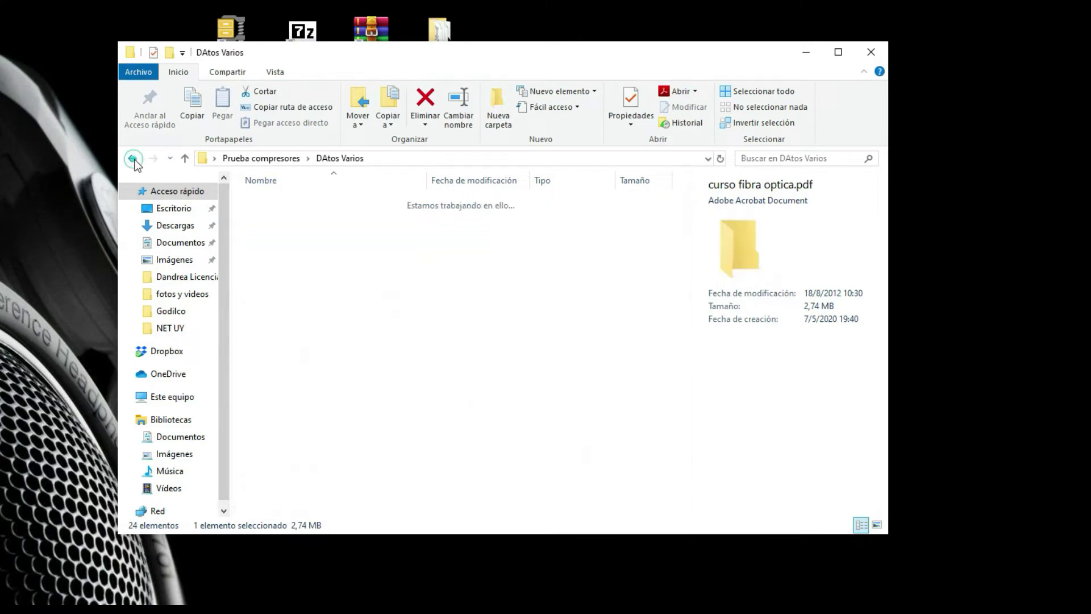
View the contents of the fotos y videos folder and return to the parent folder
{"action": "left_click", "coordinate": [305, 217]}
{"action": "double_click", "coordinate": [306, 217]}
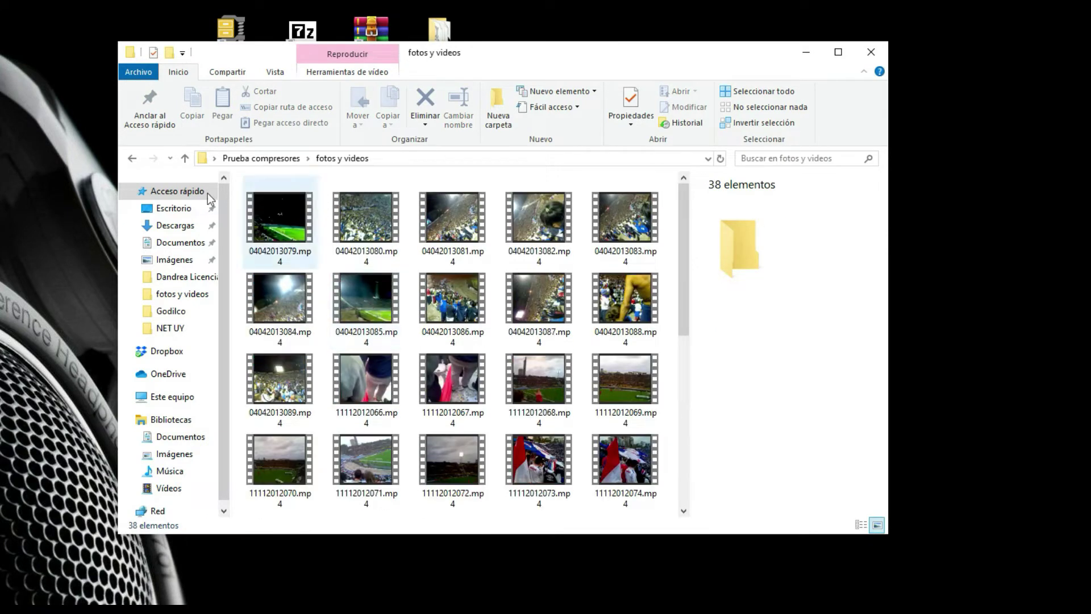
{"action": "left_click", "coordinate": [132, 158]}
Look through the Solo documentos file list and return to Prueba compresores
{"action": "double_click", "coordinate": [322, 230]}
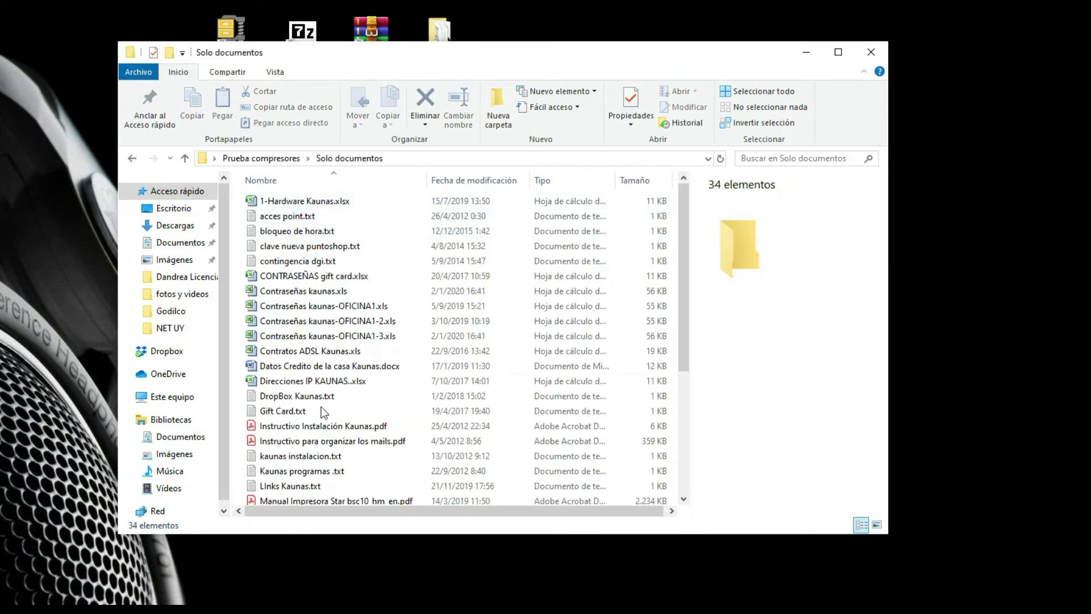
{"action": "scroll", "coordinate": [284, 284], "scroll_direction": "down", "scroll_amount": 5}
{"action": "scroll", "coordinate": [248, 309], "scroll_direction": "up", "scroll_amount": 5}
{"action": "key", "text": "alt+Left"}
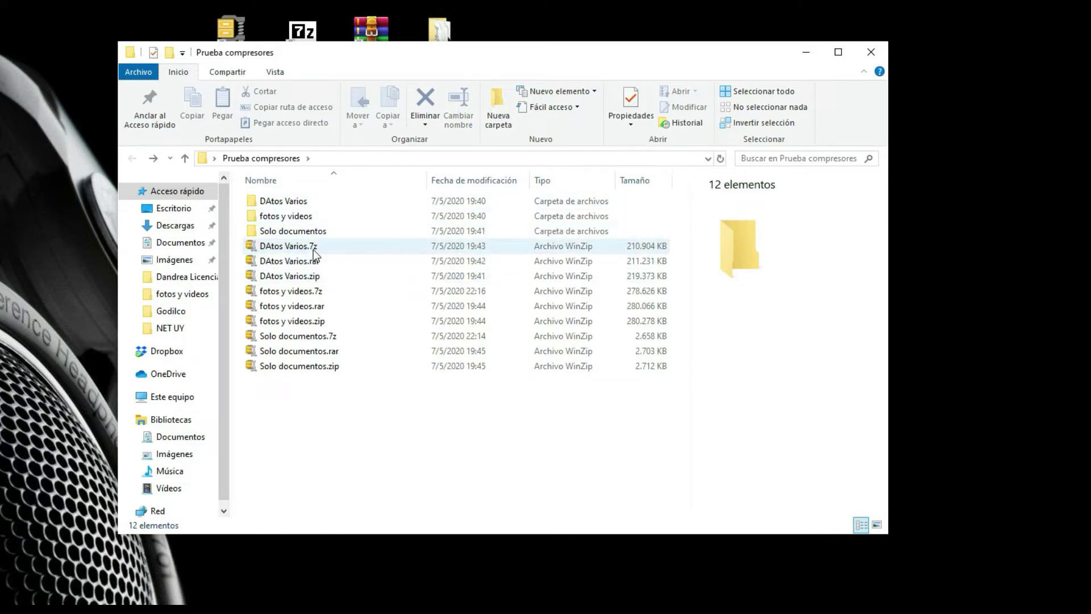
Check the sizes of the DAtos Varios folder and DAtos Varios.7z in their properties
{"action": "mouse_move", "coordinate": [287, 366]}
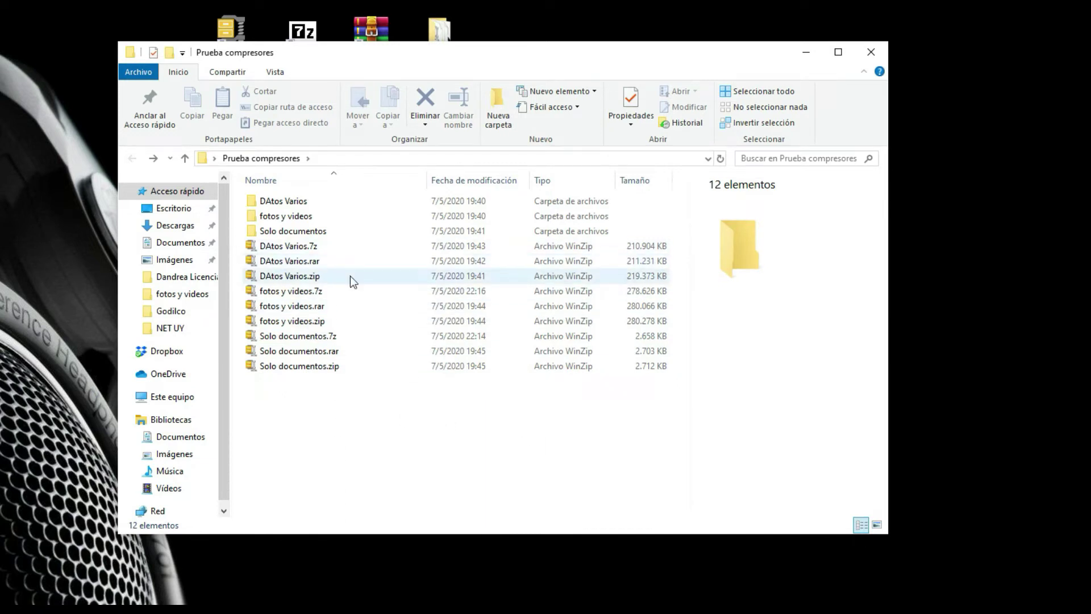
{"action": "left_click", "coordinate": [310, 248]}
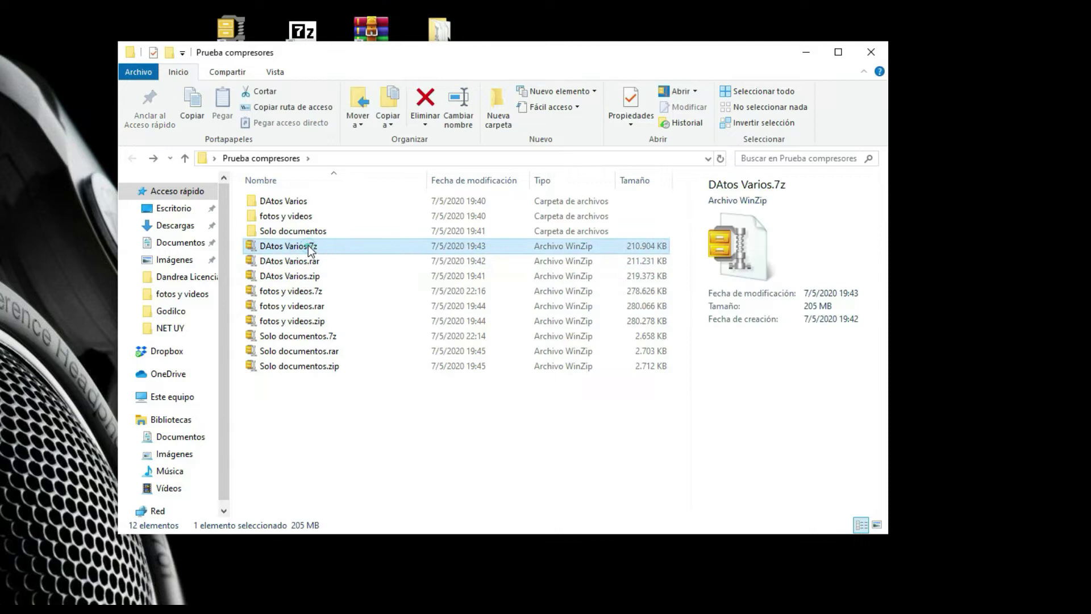
{"action": "right_click", "coordinate": [299, 202]}
{"action": "key", "text": "r"}
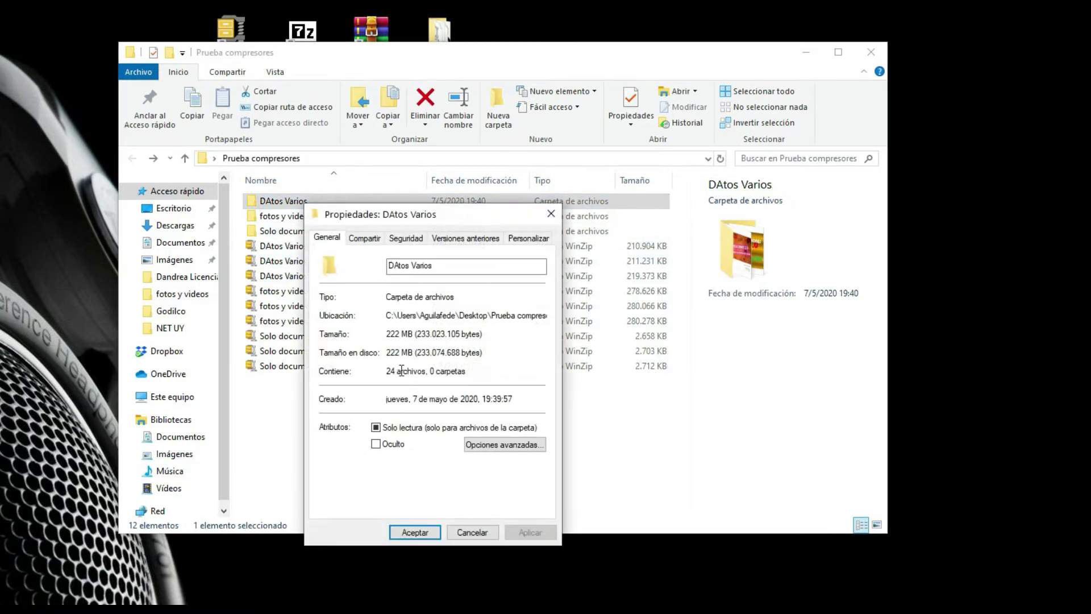
{"action": "left_click", "coordinate": [472, 533]}
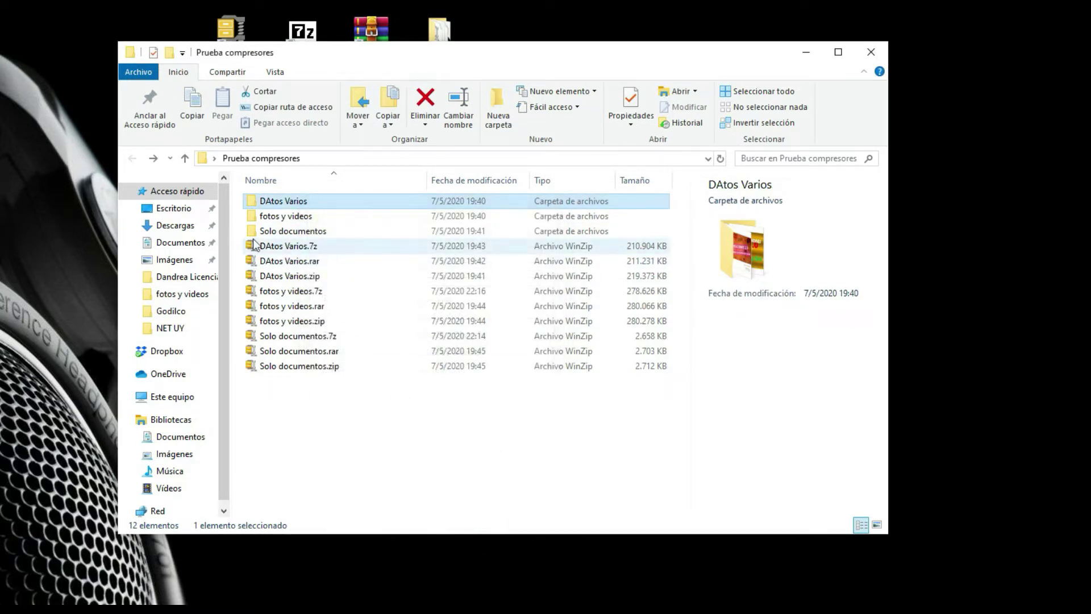
{"action": "right_click", "coordinate": [284, 247]}
{"action": "key", "text": "r"}
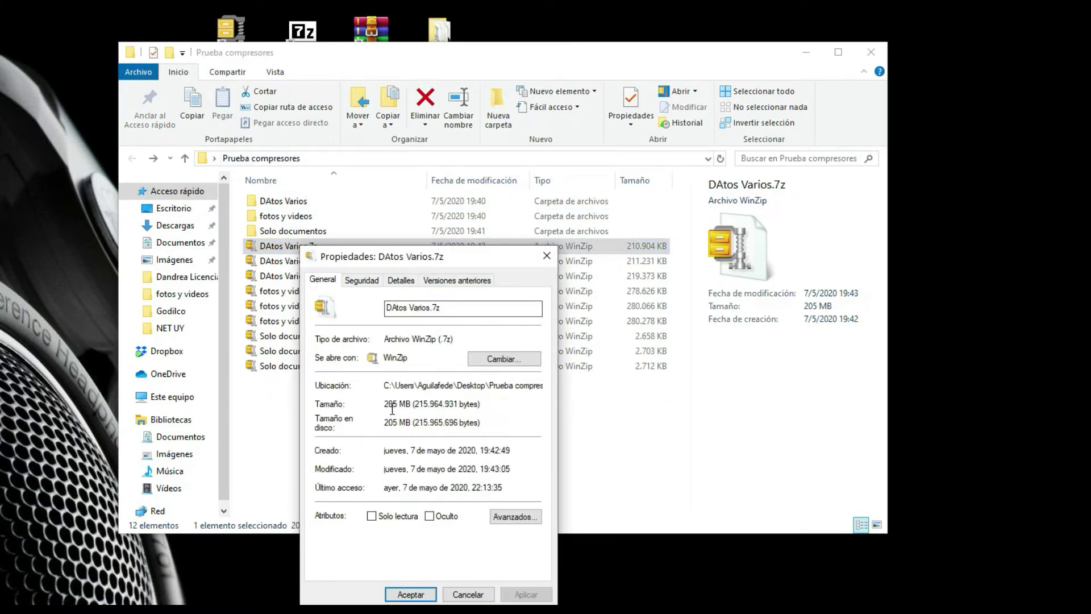
{"action": "left_click", "coordinate": [467, 593]}
Check the sizes of DAtos Varios.rar and DAtos Varios.zip in their properties
{"action": "right_click", "coordinate": [316, 262]}
{"action": "key", "text": "r"}
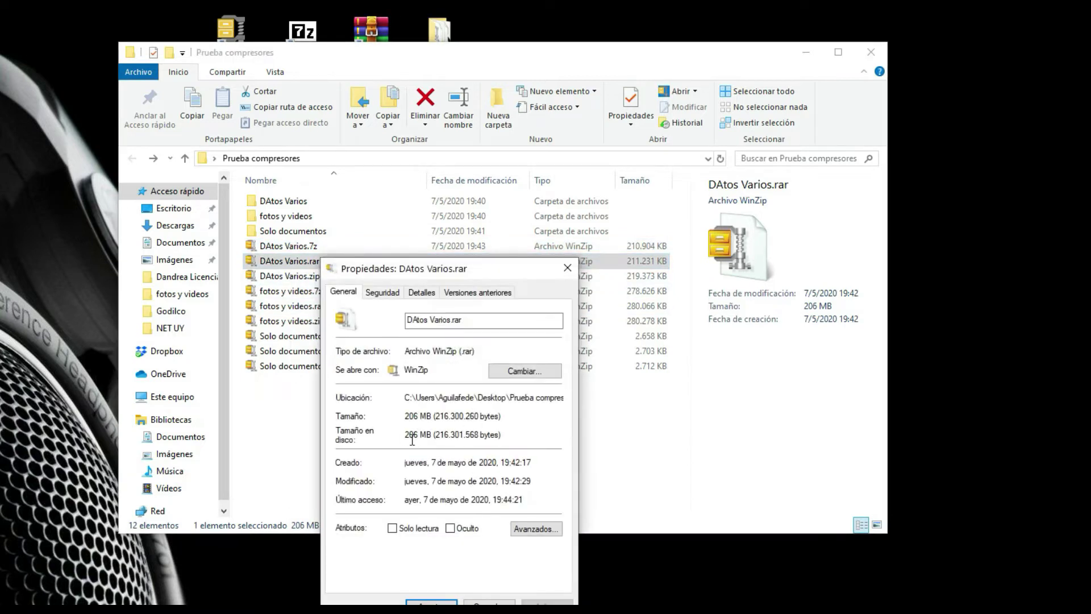
{"action": "left_click", "coordinate": [489, 601]}
{"action": "right_click", "coordinate": [299, 278]}
{"action": "key", "text": "r"}
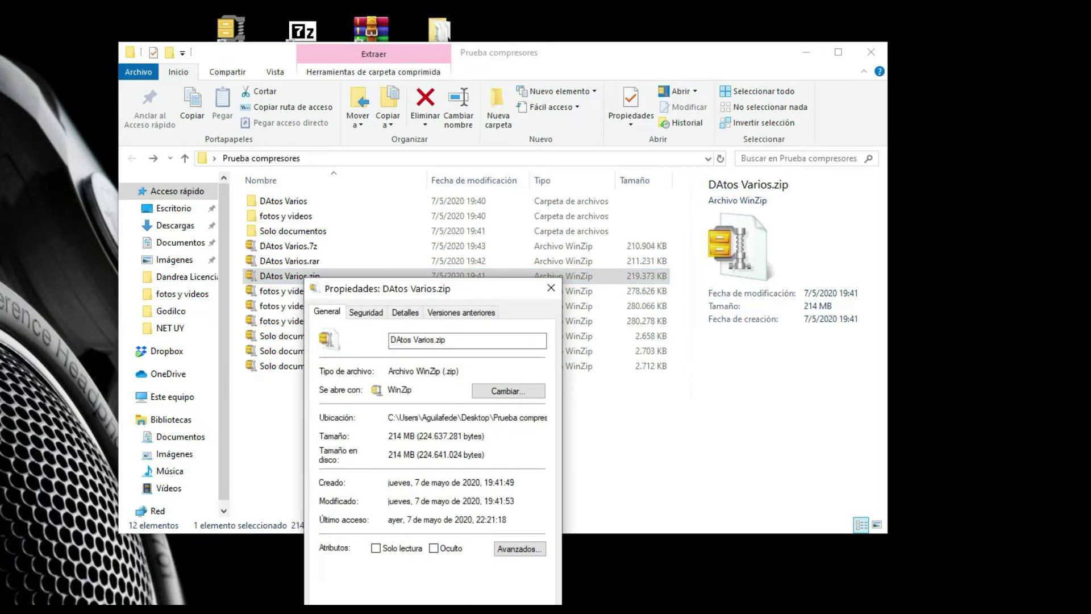
{"action": "left_click", "coordinate": [488, 601]}
Check the sizes of the fotos y videos folder and fotos y videos.7z in their properties
{"action": "right_click", "coordinate": [292, 216]}
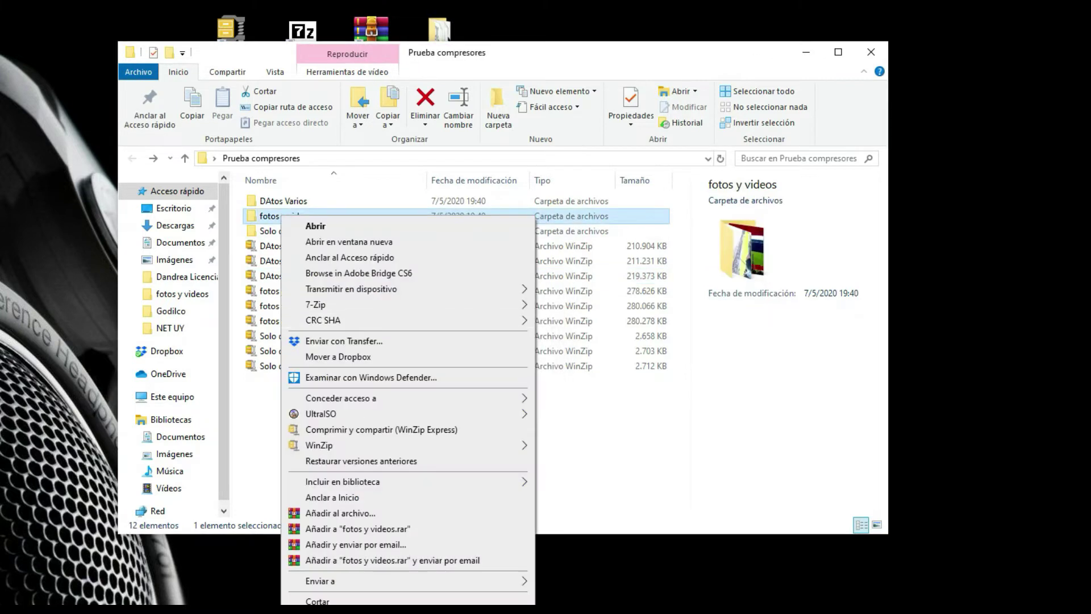
{"action": "key", "text": "r"}
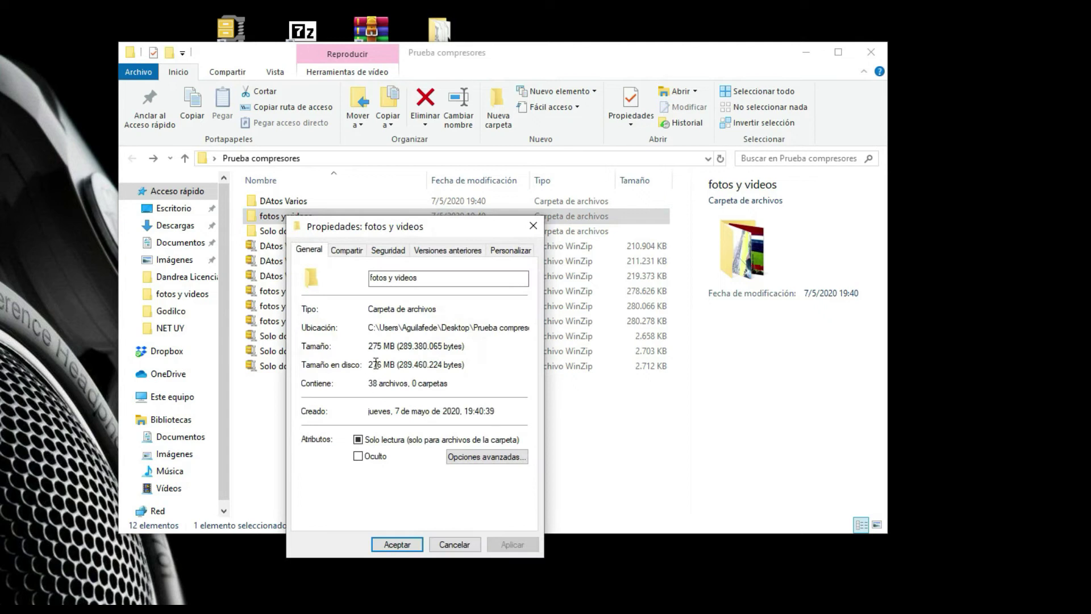
{"action": "left_click", "coordinate": [454, 544]}
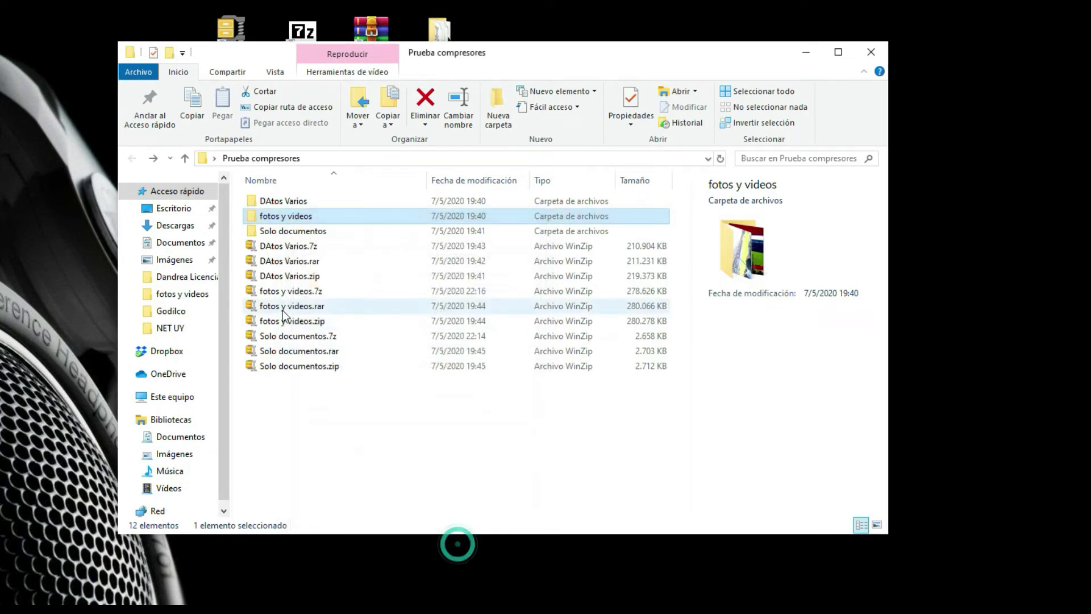
{"action": "right_click", "coordinate": [292, 292]}
{"action": "key", "text": "r"}
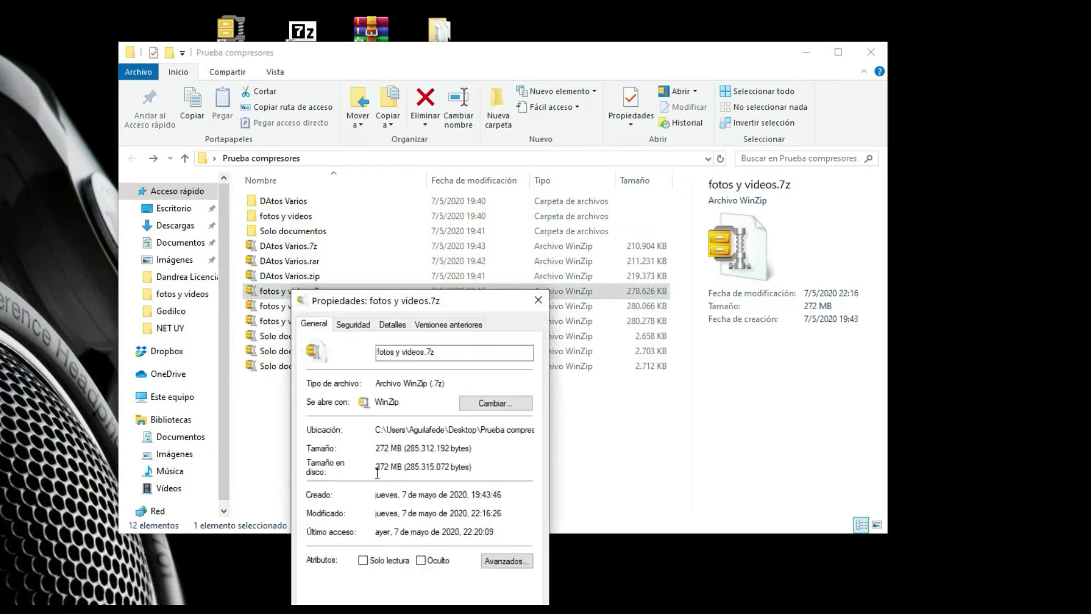
{"action": "key", "text": "Escape"}
Check the sizes of fotos y videos.rar and fotos y videos.zip in their properties
{"action": "right_click", "coordinate": [291, 309]}
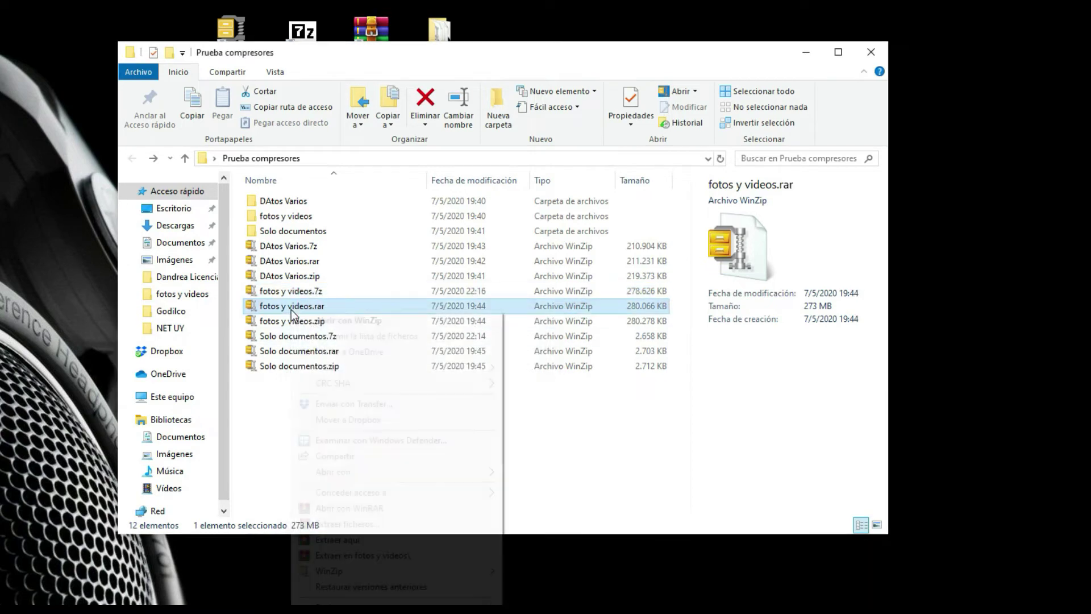
{"action": "key", "text": "r"}
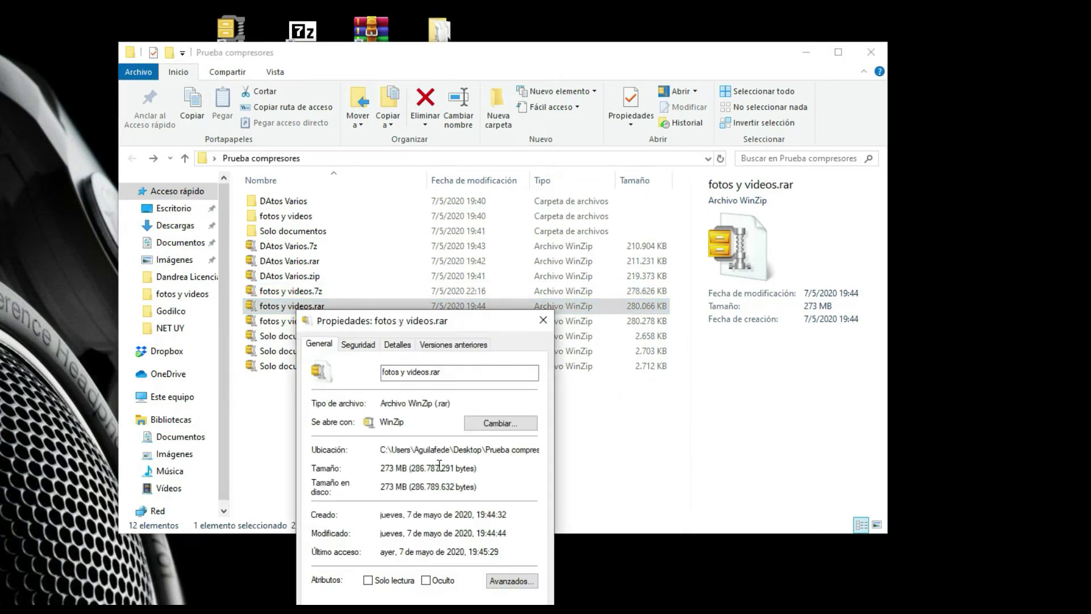
{"action": "key", "text": "Escape"}
{"action": "right_click", "coordinate": [296, 321]}
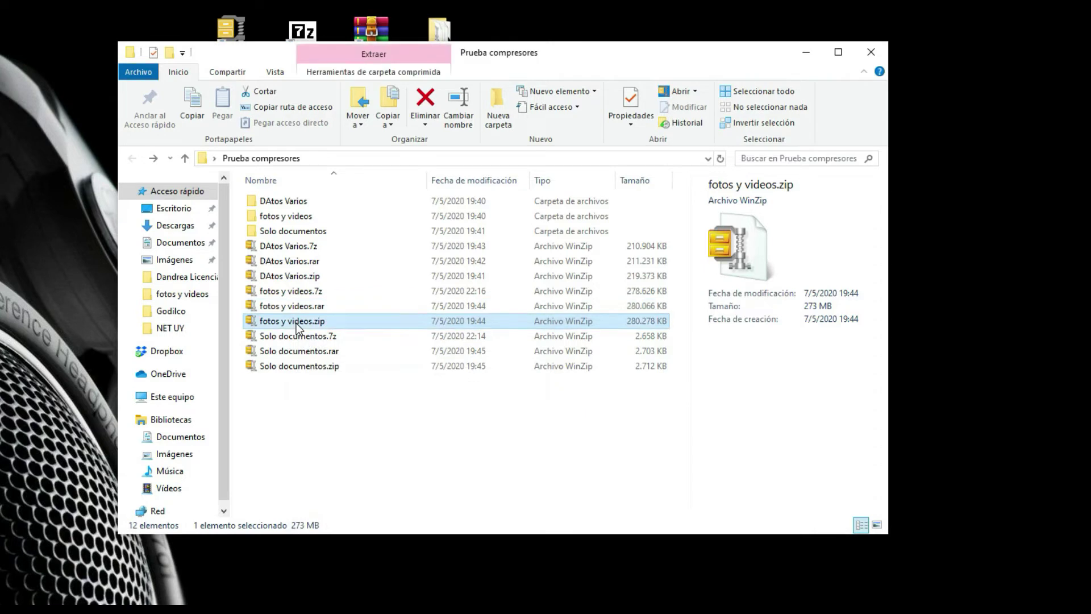
{"action": "key", "text": "r"}
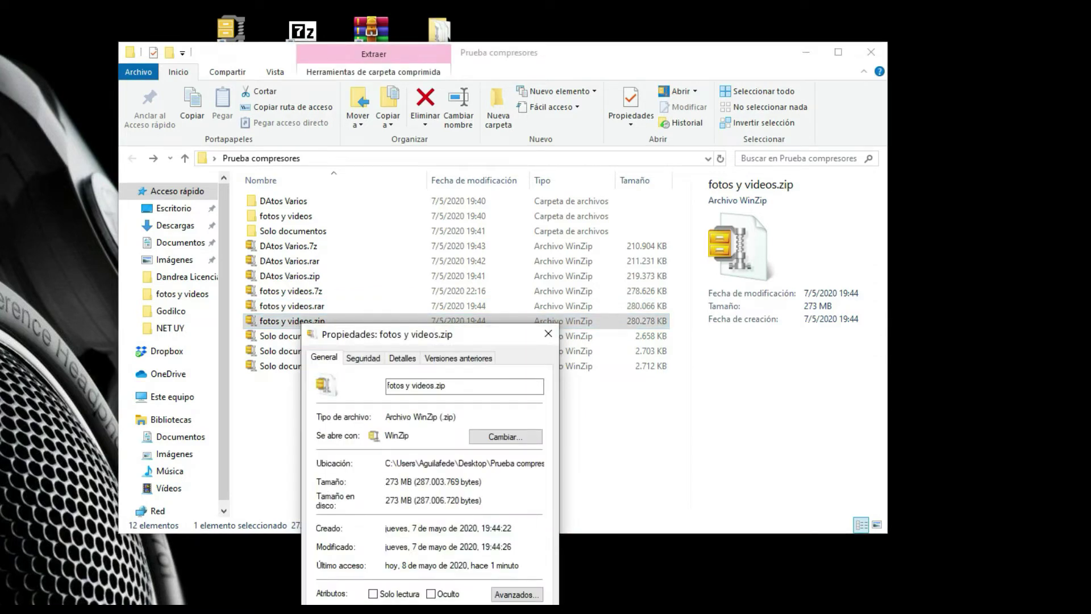
{"action": "key", "text": "Escape"}
Check the sizes of the Solo documentos folder and Solo documentos.7z in their properties
{"action": "right_click", "coordinate": [302, 235]}
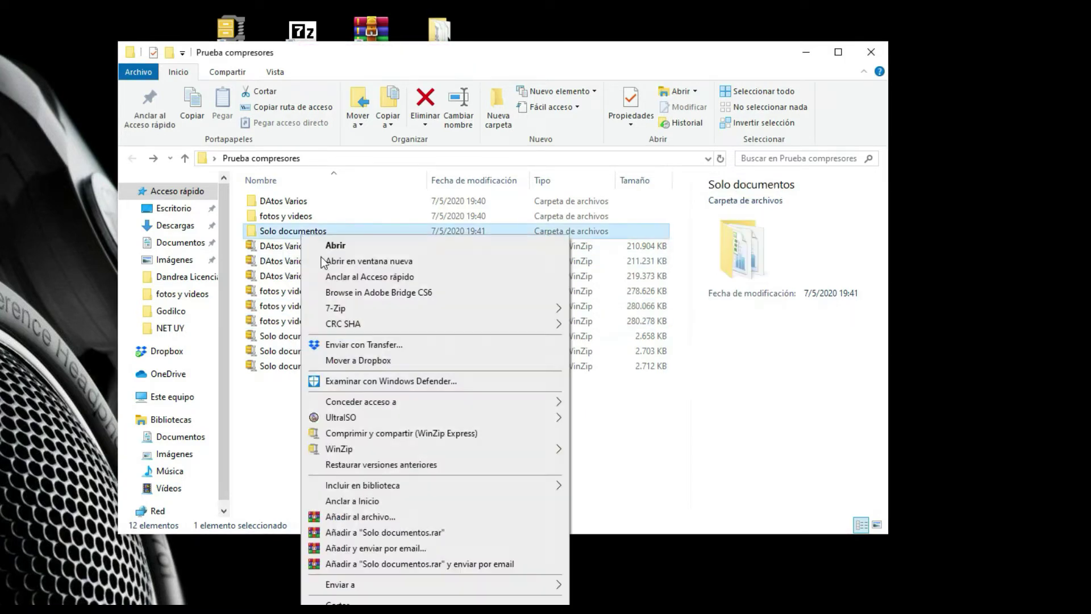
{"action": "key", "text": "r"}
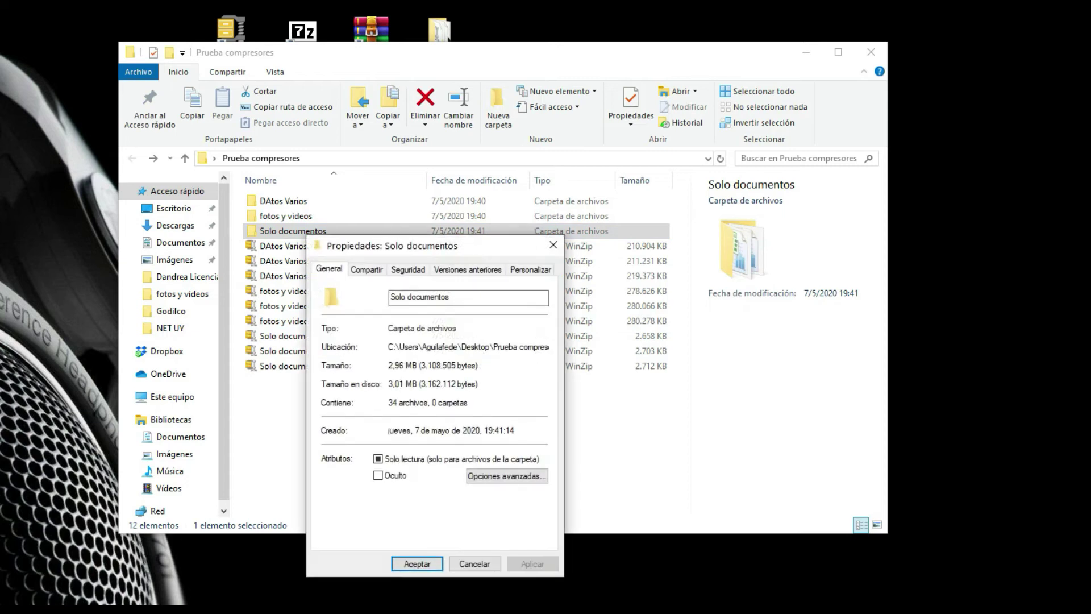
{"action": "left_click", "coordinate": [479, 564]}
{"action": "right_click", "coordinate": [263, 335]}
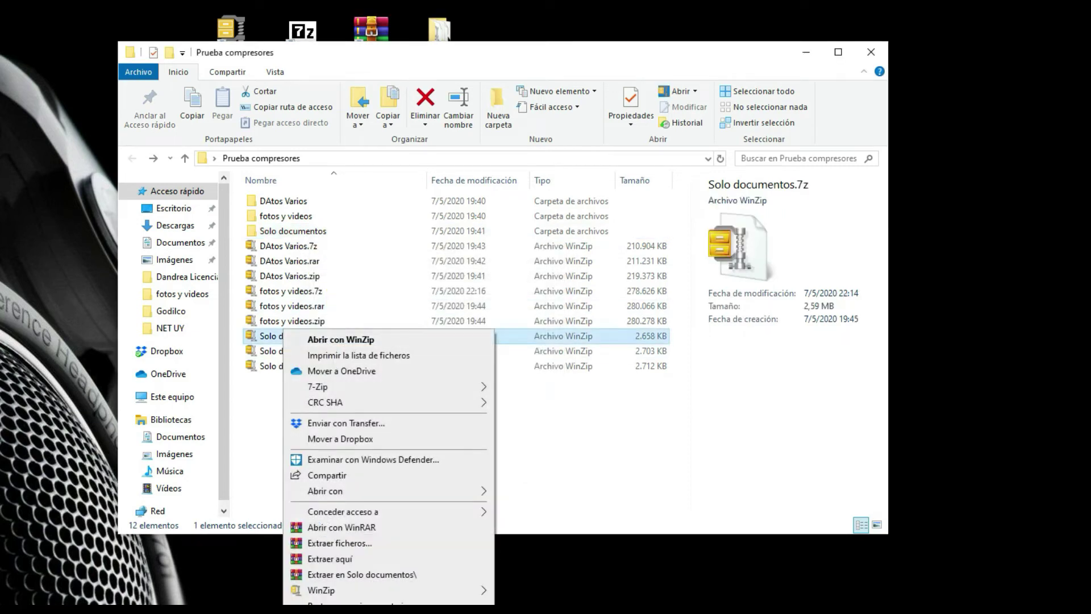
{"action": "key", "text": "r"}
{"action": "key", "text": "Escape"}
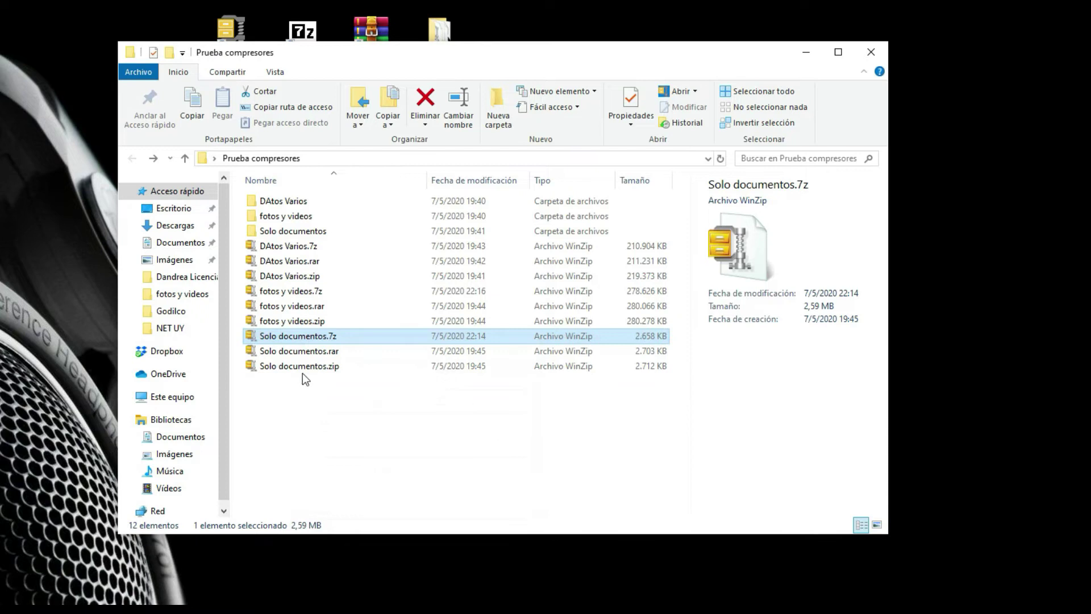
Check the sizes of Solo documentos.rar and Solo documentos.zip in their properties
{"action": "right_click", "coordinate": [312, 353]}
{"action": "key", "text": "r"}
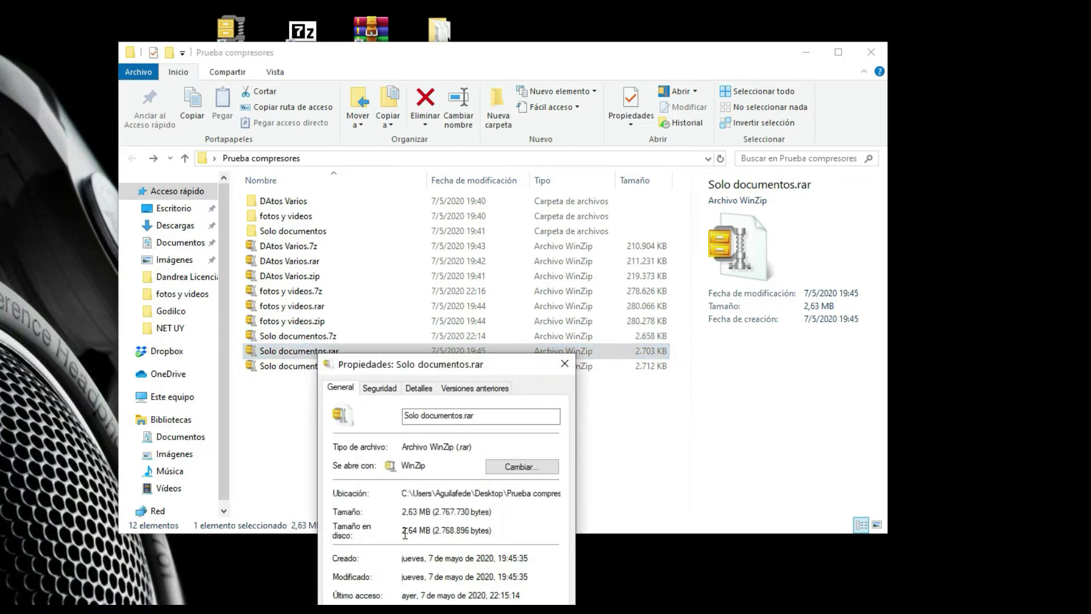
{"action": "key", "text": "Escape"}
{"action": "right_click", "coordinate": [312, 366]}
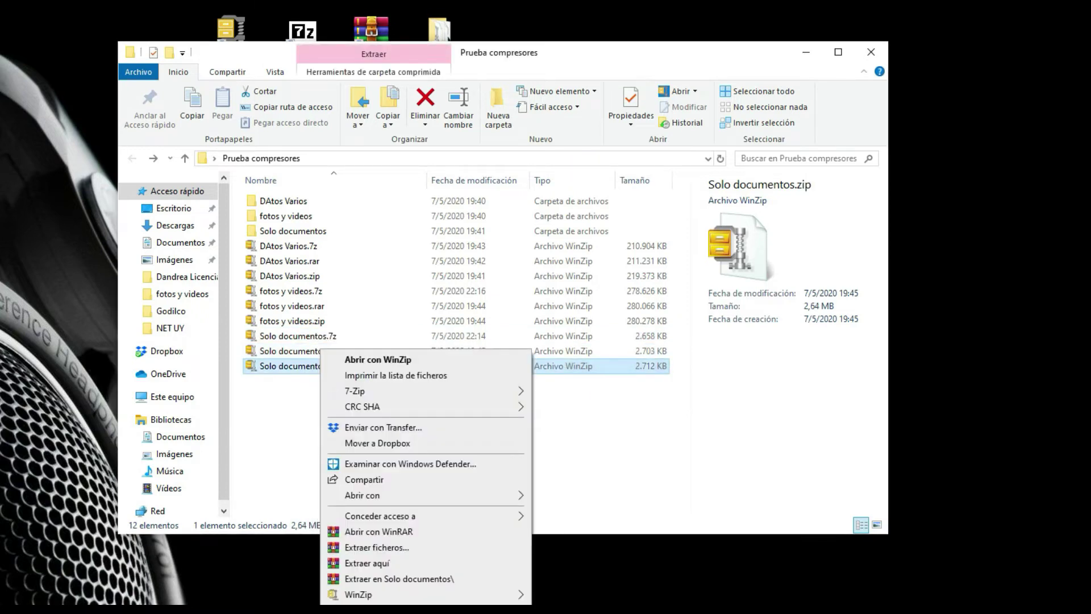
{"action": "key", "text": "r"}
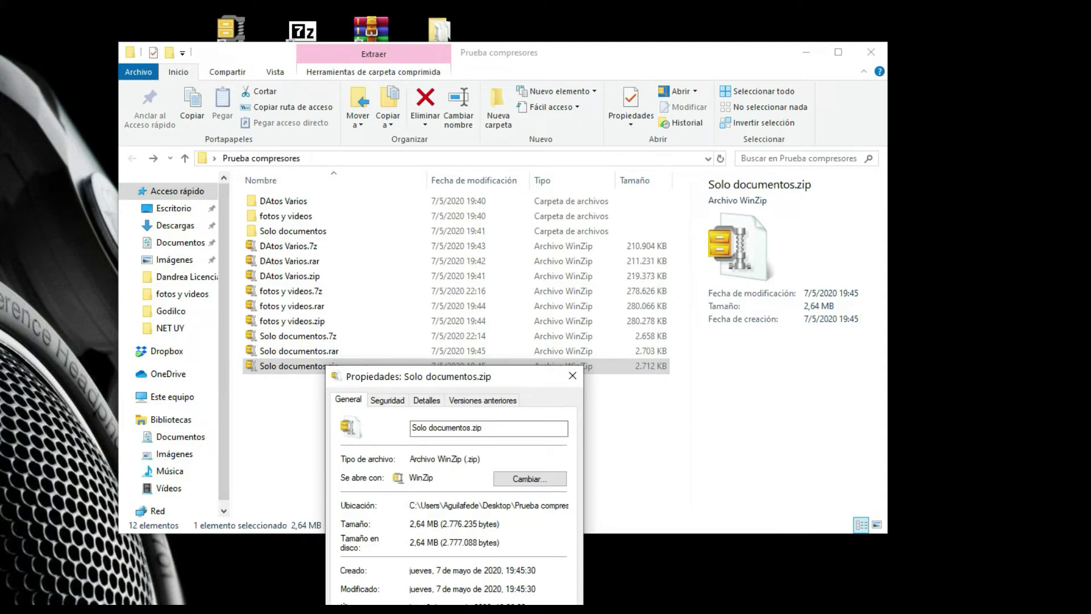
{"action": "key", "text": "Escape"}
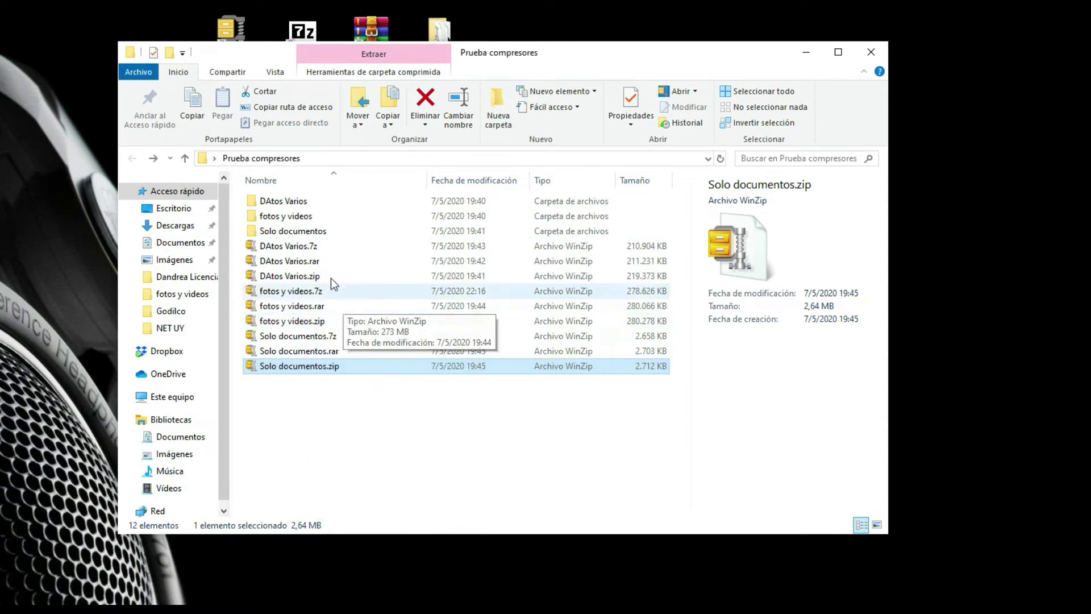
Review the DAtos Varios folder's properties again to compare it with DAtos Varios.7z
{"action": "left_click", "coordinate": [295, 248]}
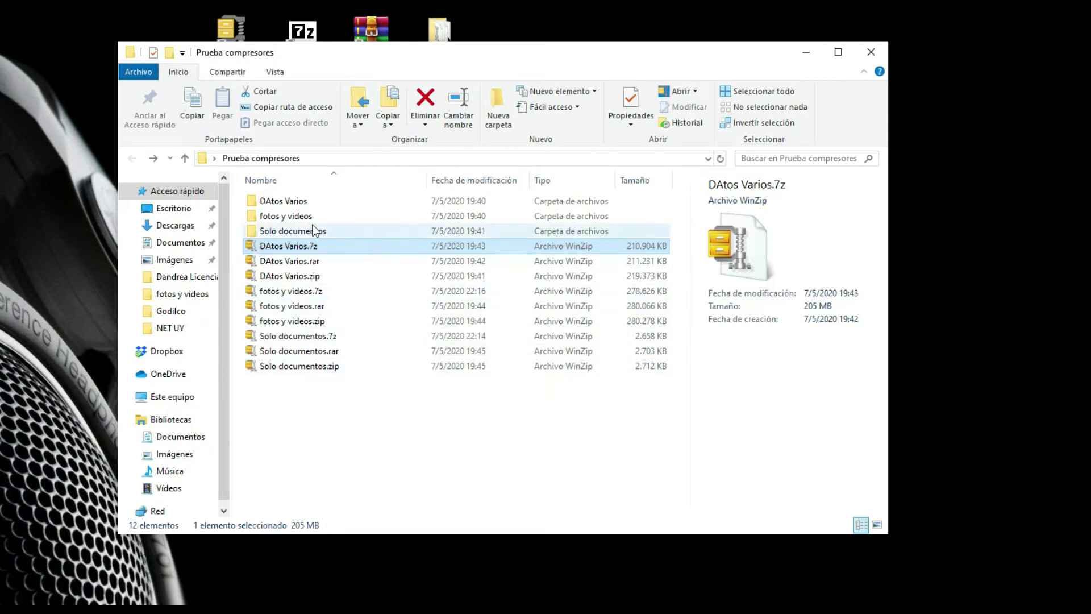
{"action": "right_click", "coordinate": [290, 204]}
{"action": "left_click", "coordinate": [363, 608]}
{"action": "left_click", "coordinate": [463, 535]}
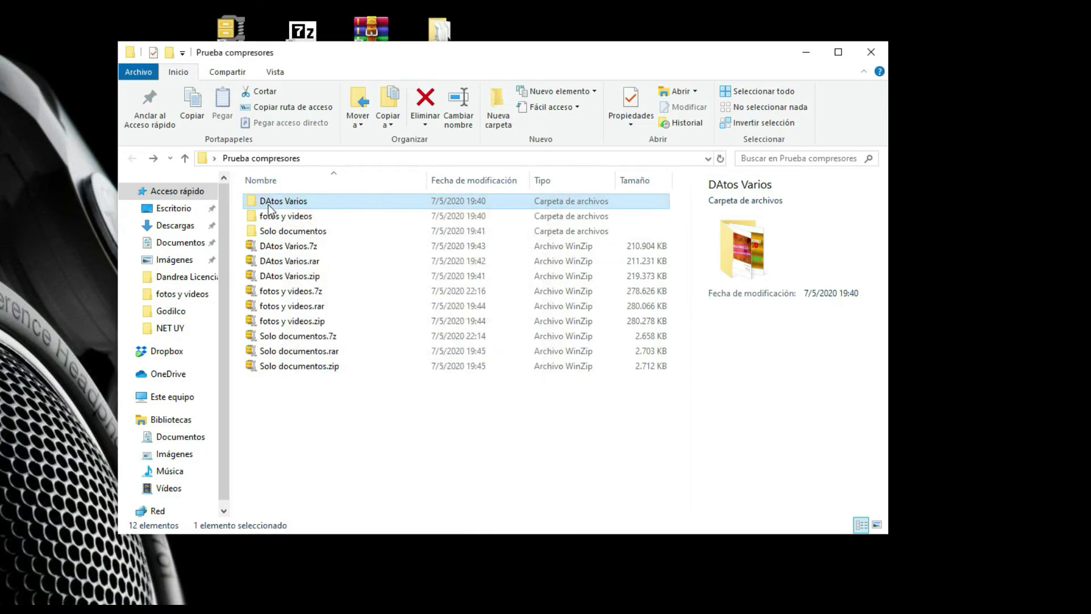
Remove all the .7z, .rar and .zip archives from Prueba compresores, keeping only the three source folders
{"action": "left_click_drag", "start_coordinate": [345, 412], "coordinate": [278, 237]}
{"action": "left_click", "coordinate": [325, 438]}
{"action": "left_click_drag", "start_coordinate": [361, 411], "coordinate": [288, 202]}
Compress the DAtos Varios folder with 7-Zip into DAtos Varios.7z
{"action": "right_click", "coordinate": [289, 205]}
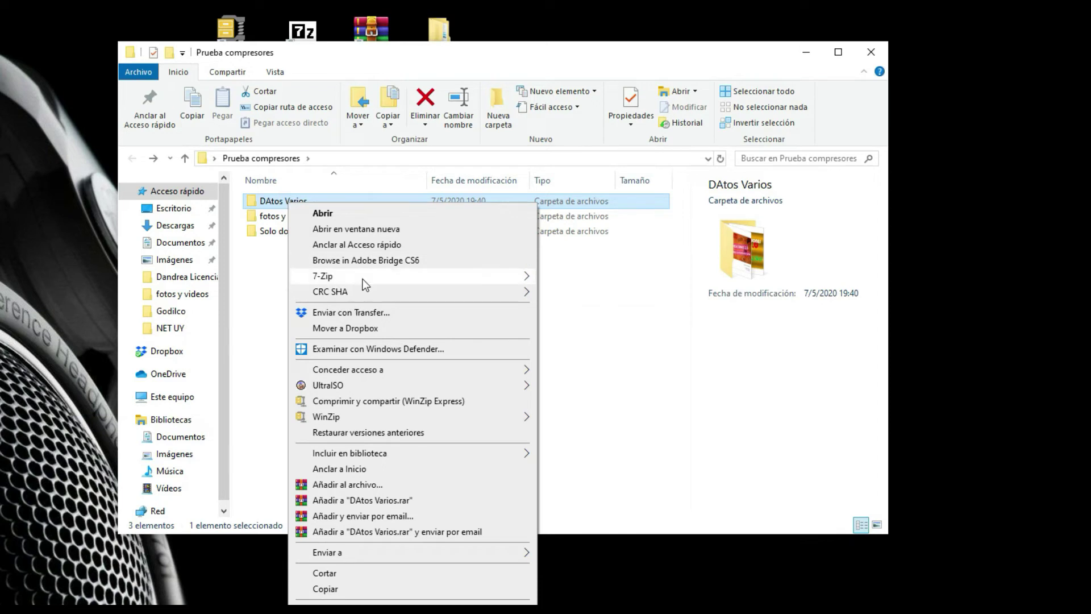
{"action": "mouse_move", "coordinate": [364, 279]}
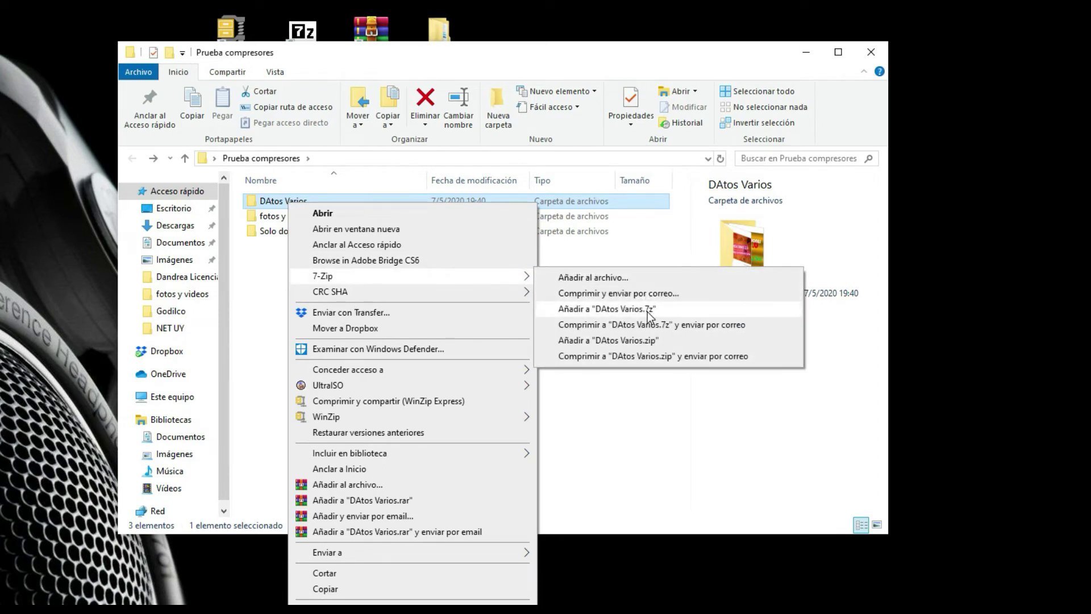
{"action": "left_click", "coordinate": [608, 310]}
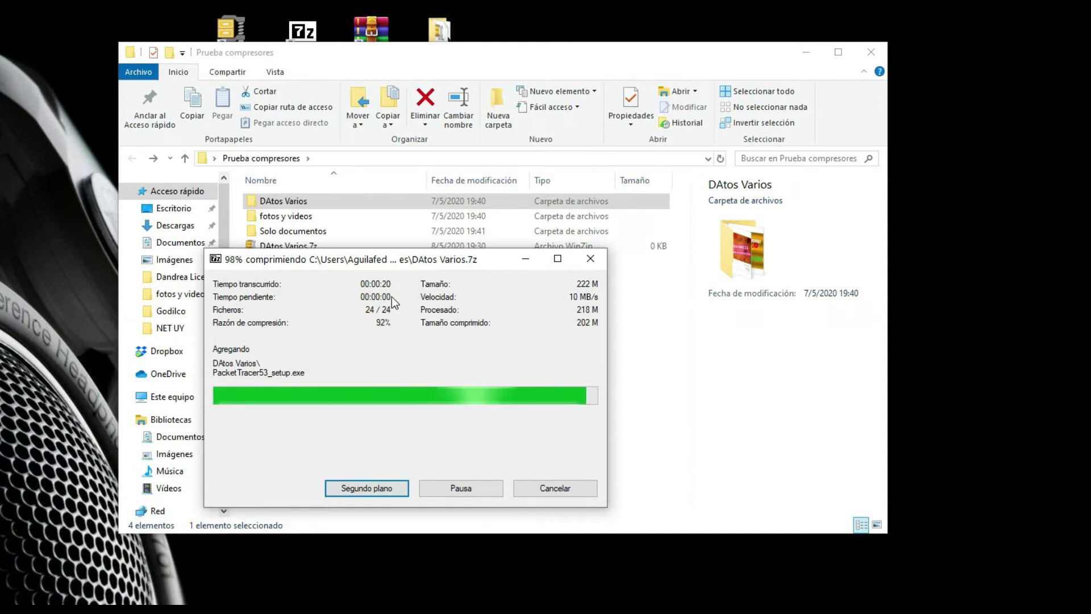
Compress the DAtos Varios folder with WinZip into DAtos Varios.zip, using the evaluation version and accepting the summary
{"action": "right_click", "coordinate": [282, 202]}
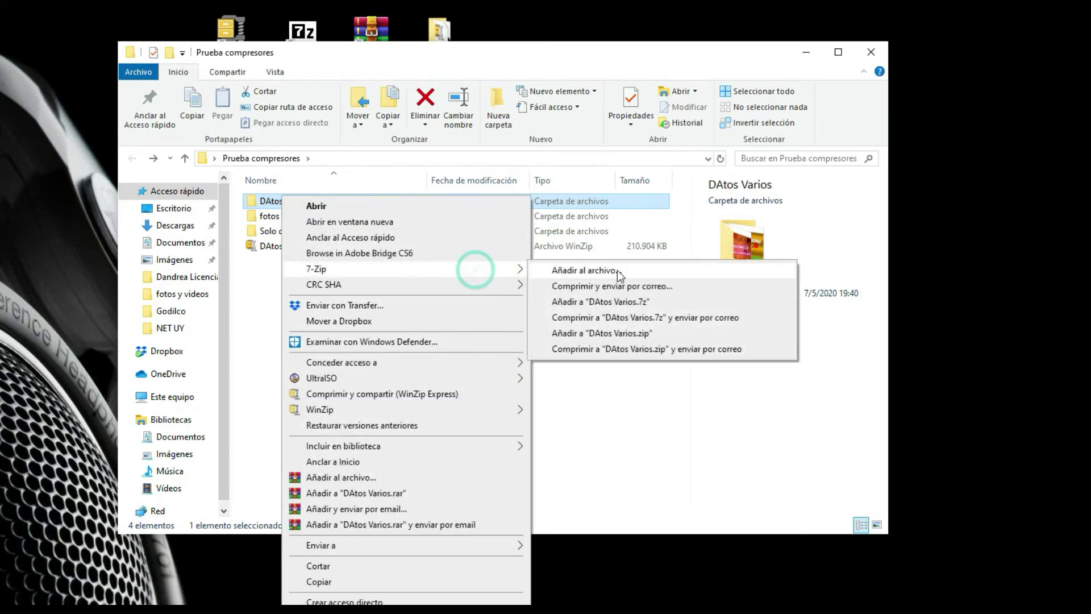
{"action": "mouse_move", "coordinate": [376, 409]}
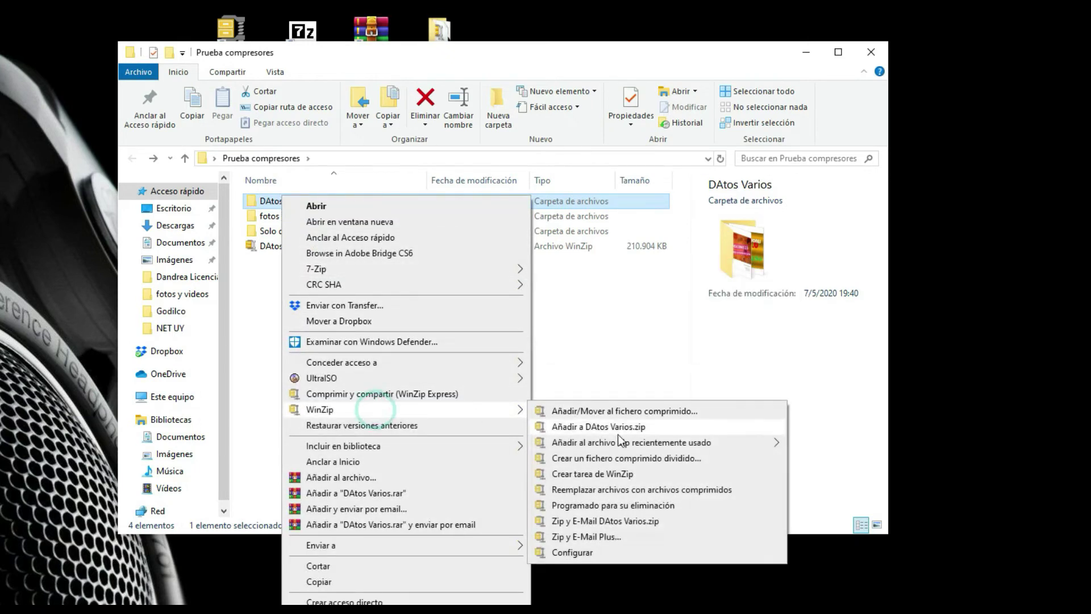
{"action": "left_click", "coordinate": [634, 427]}
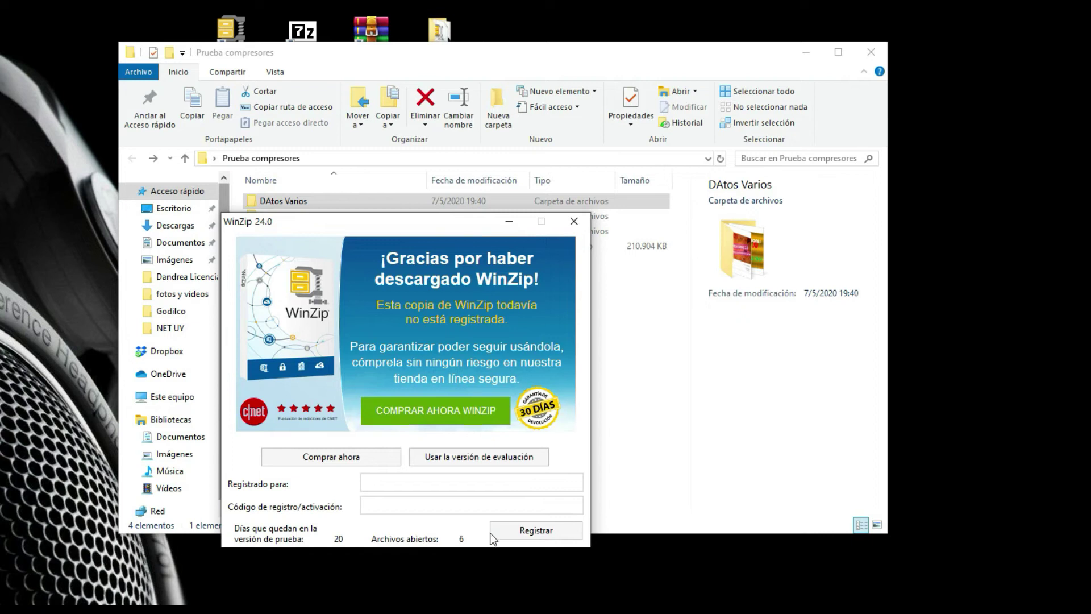
{"action": "left_click", "coordinate": [461, 458]}
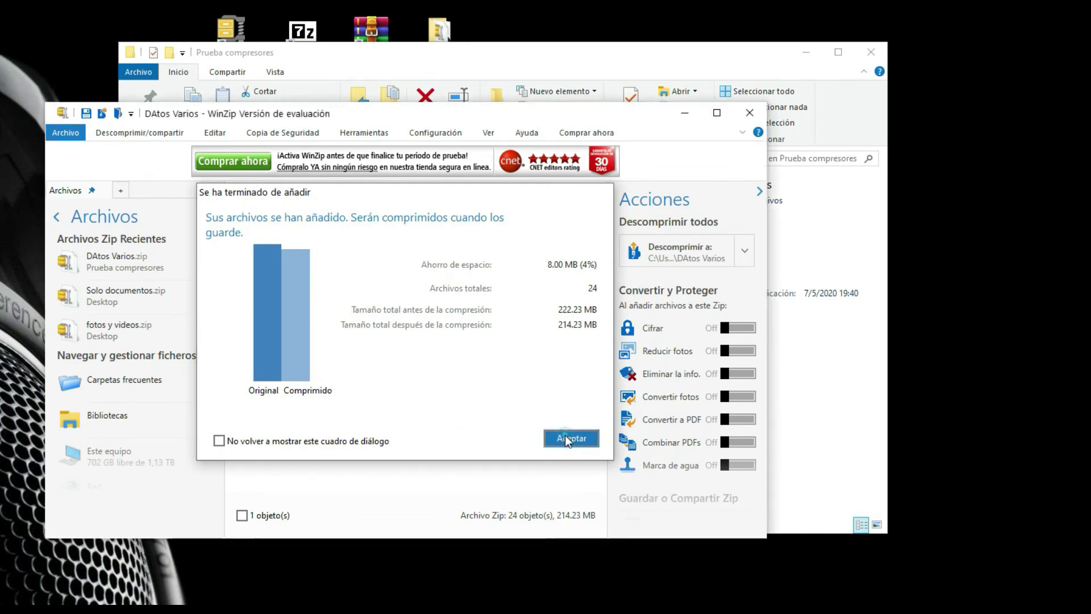
{"action": "left_click", "coordinate": [566, 437]}
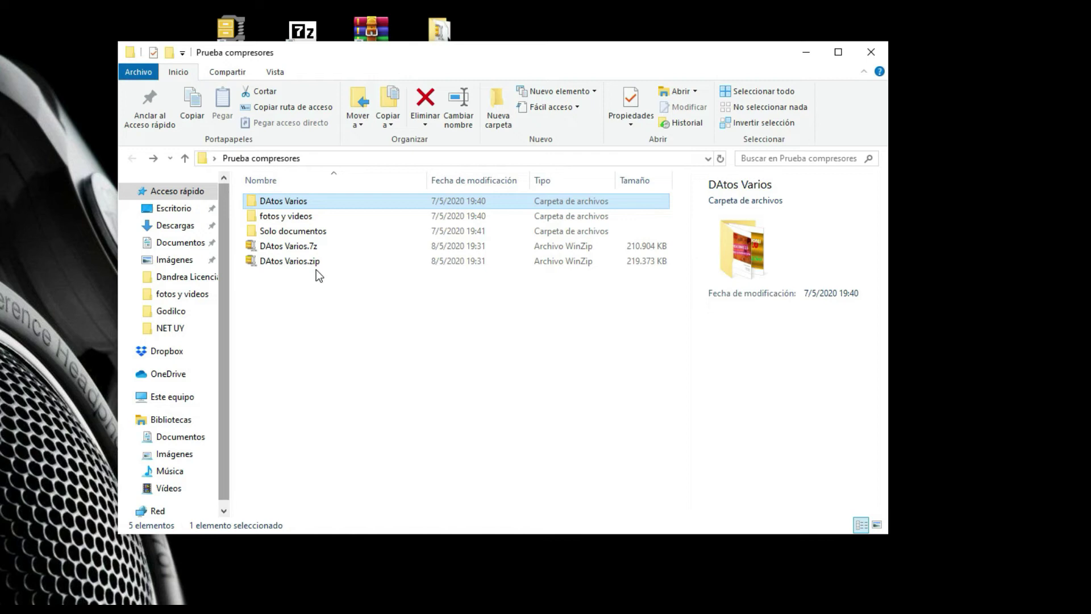
Compress the DAtos Varios folder with WinRAR into DAtos Varios.rar and deselect the folder
{"action": "right_click", "coordinate": [296, 204]}
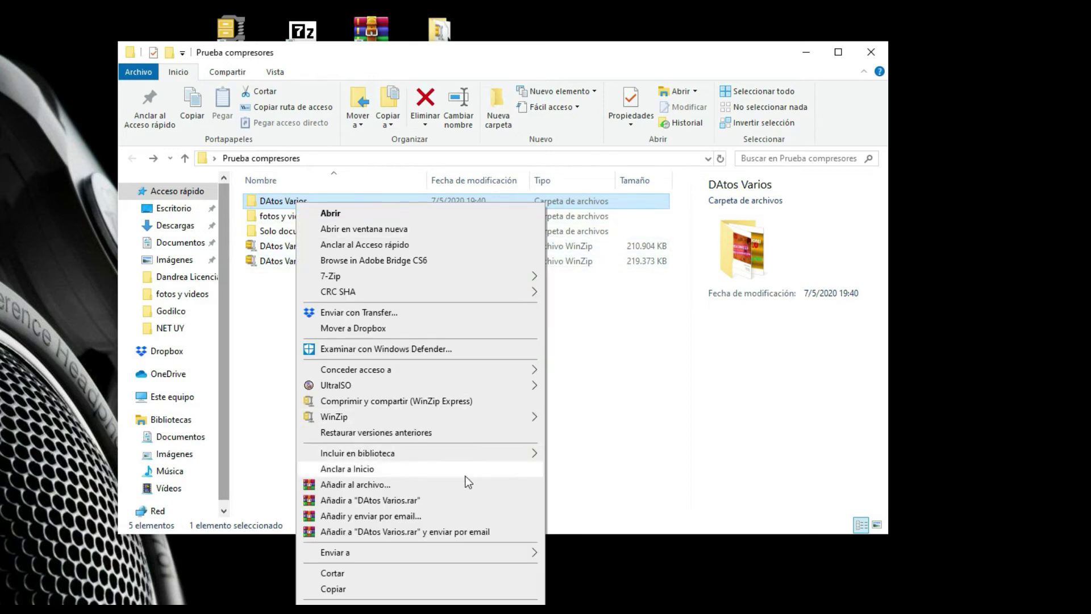
{"action": "left_click", "coordinate": [430, 501]}
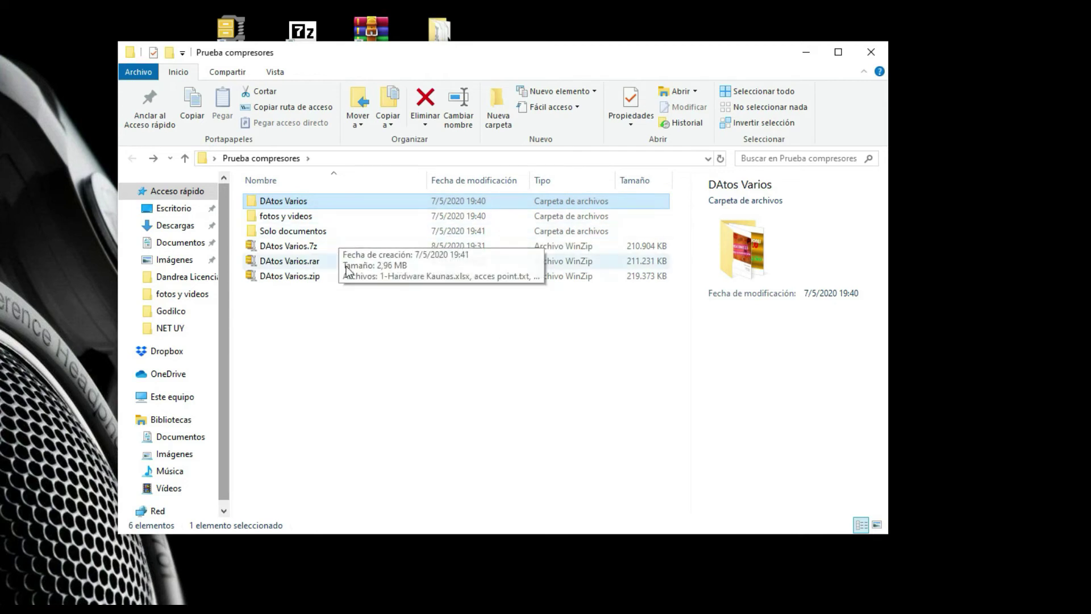
{"action": "left_click", "coordinate": [321, 303]}
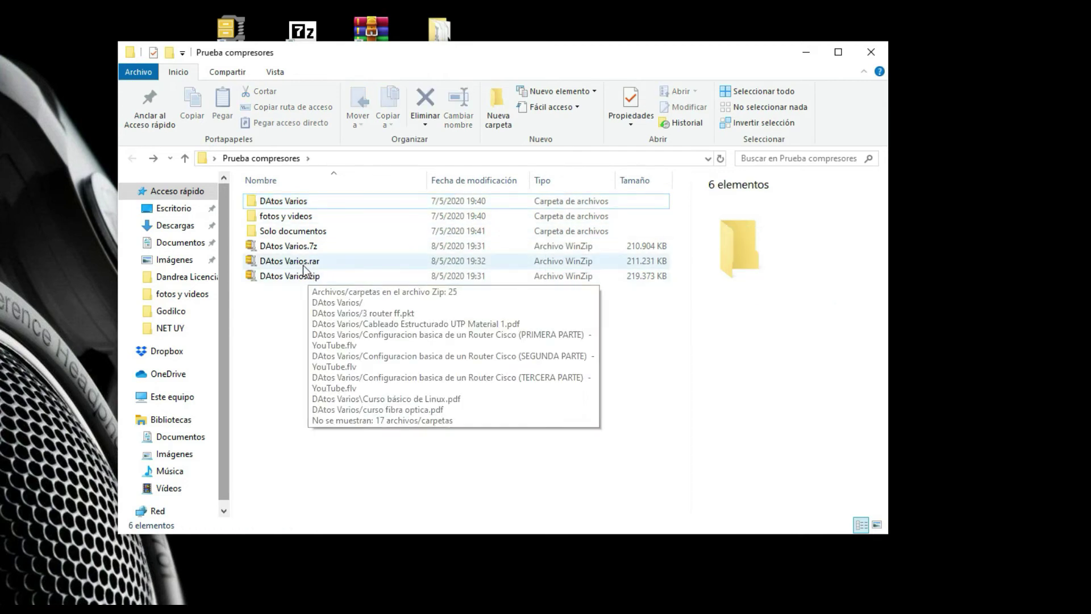